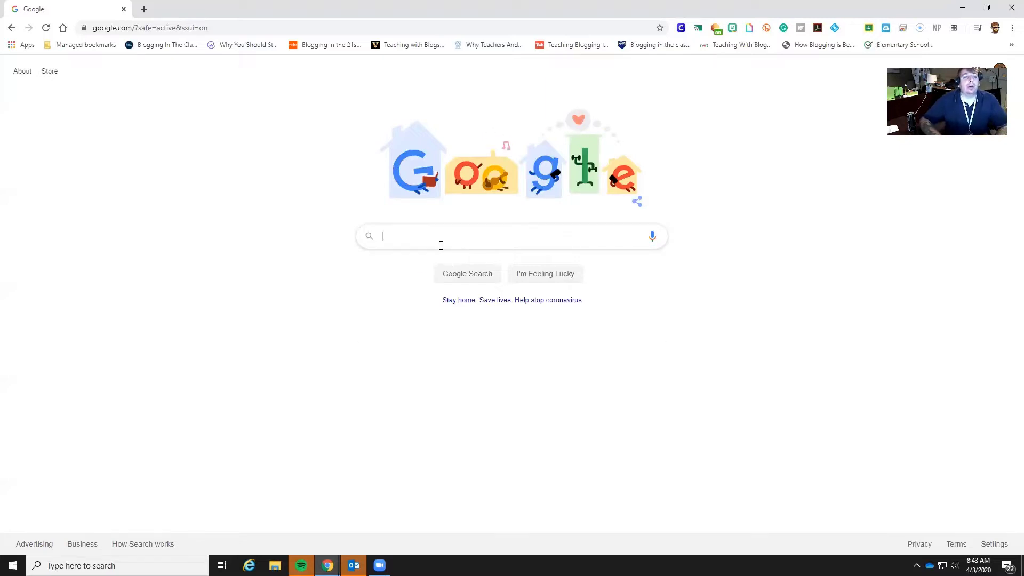
Step: Search Google for 'screencastify'
{"action": "left_click", "coordinate": [440, 245]}
{"action": "type", "text": "screencastify"}
{"action": "key", "text": "Return"}
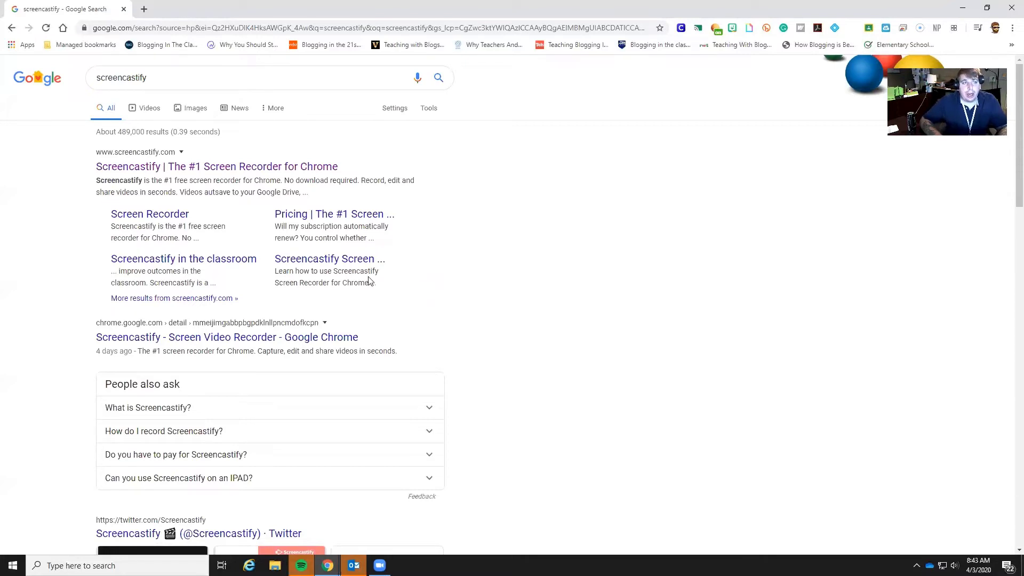
Step: Add the Screencastify - Screen Video Recorder extension to Chrome from screencastify.com's Web Store listing
{"action": "left_click", "coordinate": [219, 168]}
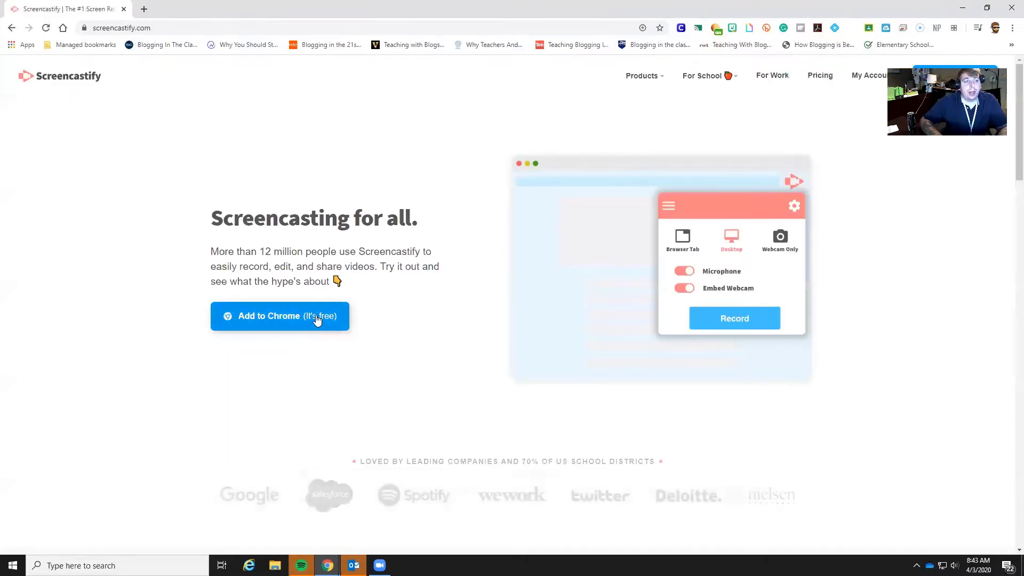
{"action": "left_click", "coordinate": [315, 319]}
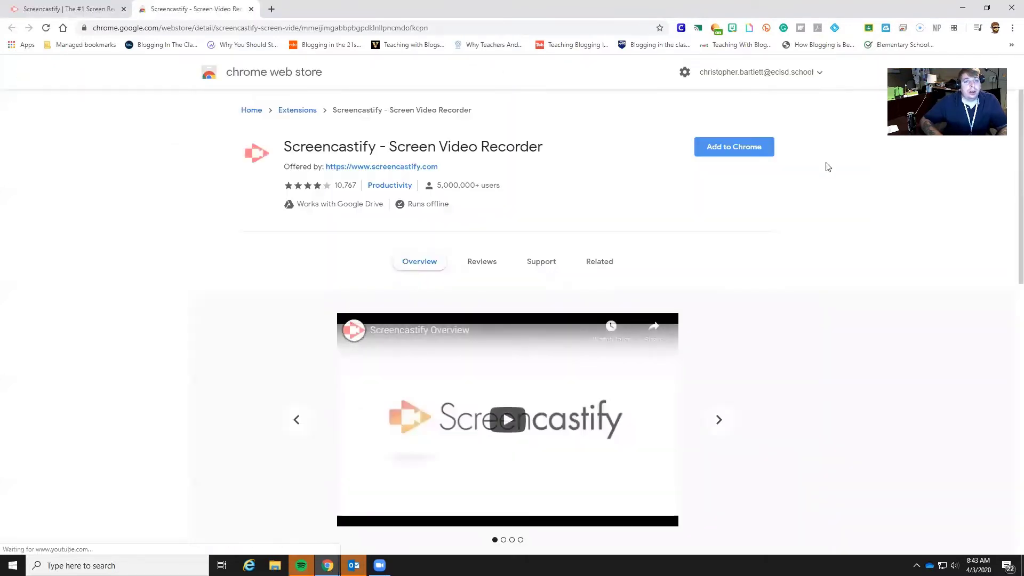
{"action": "left_click", "coordinate": [766, 144]}
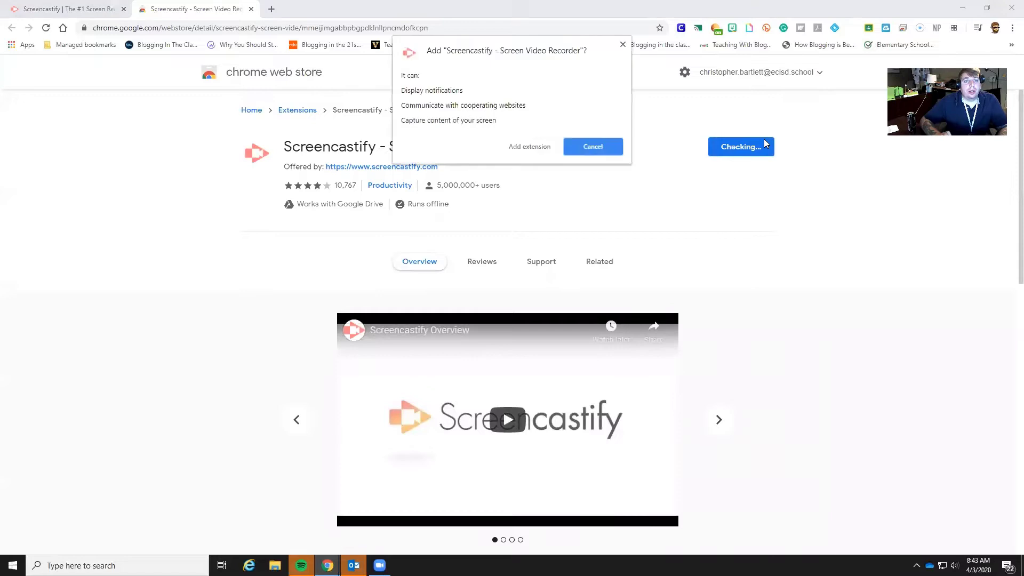
{"action": "left_click", "coordinate": [525, 150]}
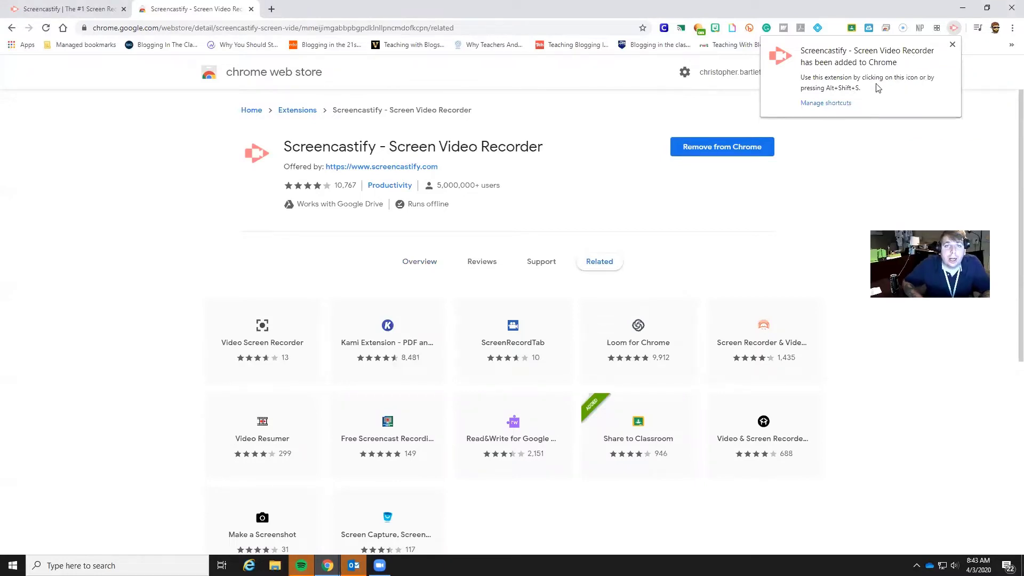
Step: Launch Screencastify, sign in with Google, and allow camera and microphone access
{"action": "left_click", "coordinate": [893, 163]}
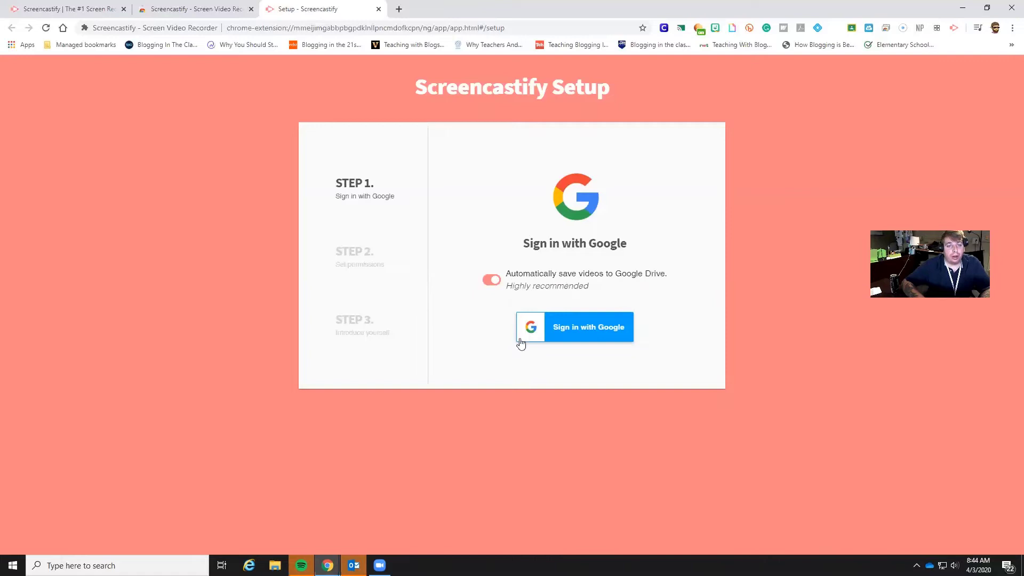
{"action": "left_click", "coordinate": [571, 331]}
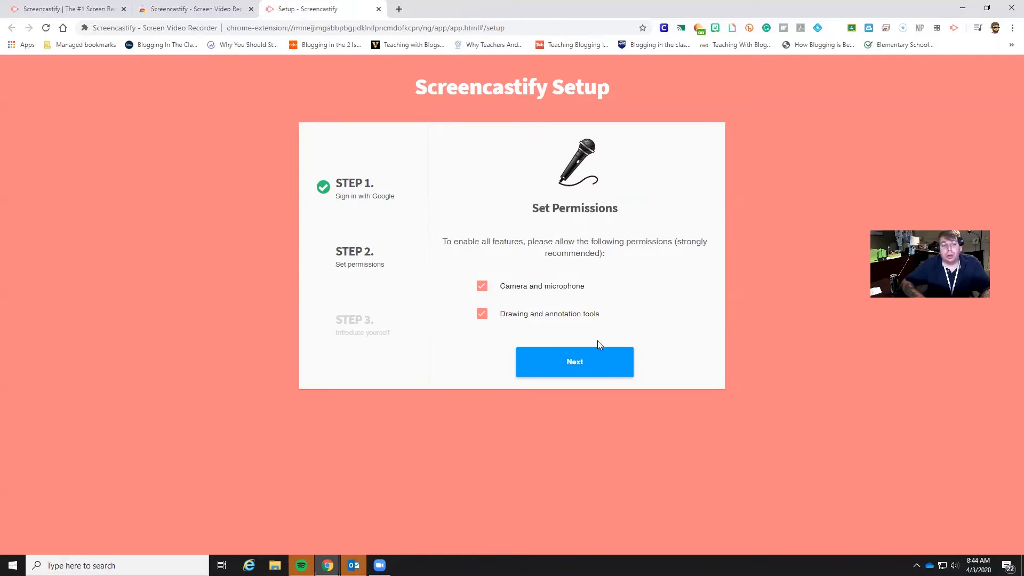
{"action": "left_click", "coordinate": [587, 362]}
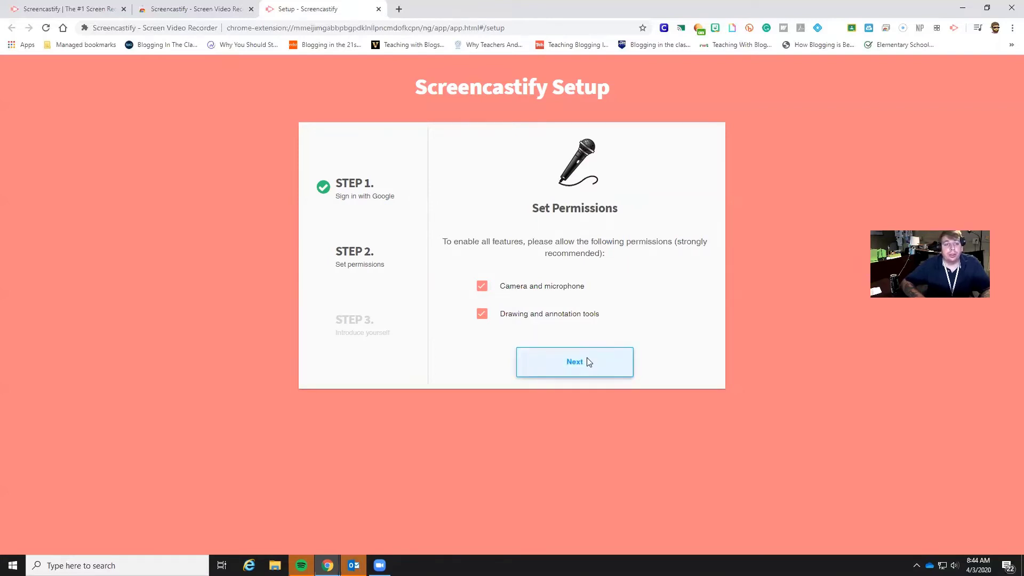
{"action": "left_click", "coordinate": [573, 126]}
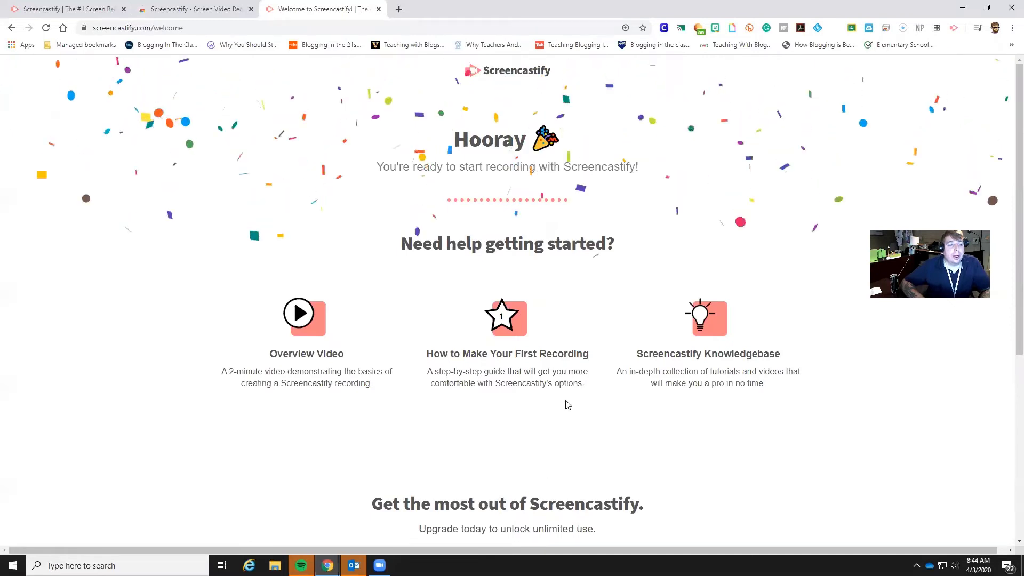
Step: Scroll through the welcome page, then bring up Screencastify's recording panel from the toolbar
{"action": "scroll", "coordinate": [450, 402], "scroll_direction": "down", "scroll_amount": 1}
{"action": "scroll", "coordinate": [521, 407], "scroll_direction": "down", "scroll_amount": 2}
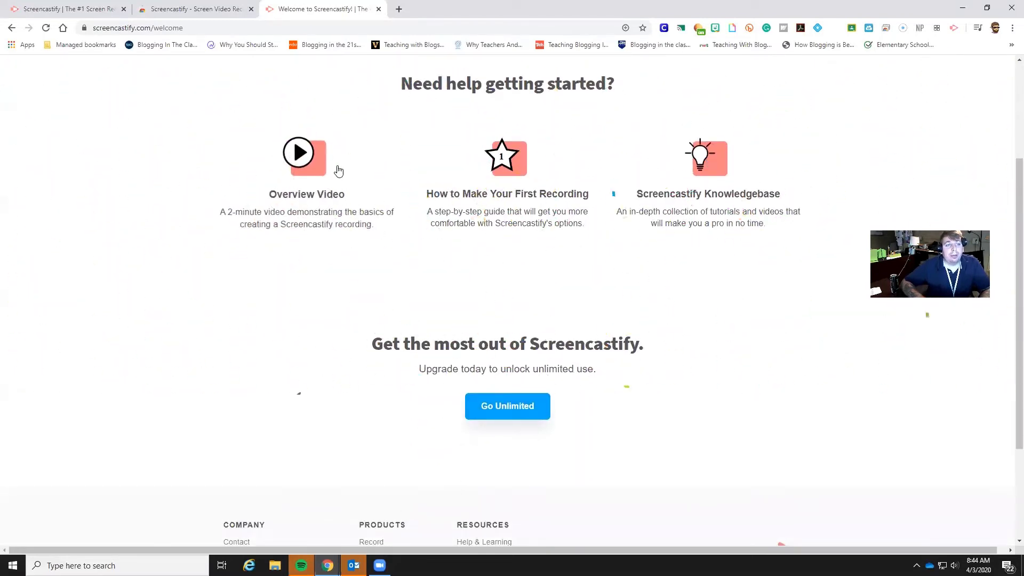
{"action": "scroll", "coordinate": [633, 304], "scroll_direction": "up", "scroll_amount": 3}
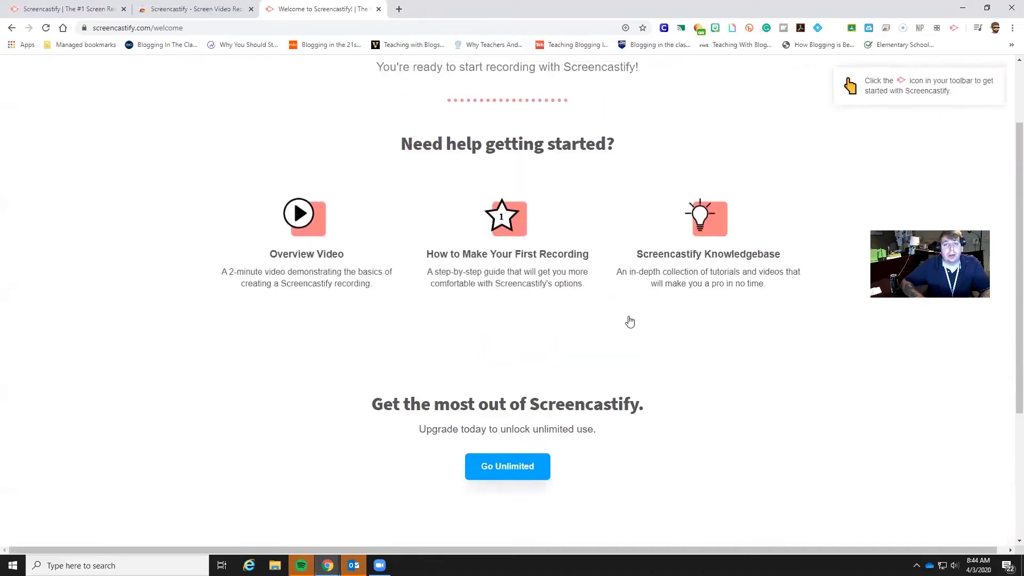
{"action": "scroll", "coordinate": [444, 404], "scroll_direction": "down", "scroll_amount": 6}
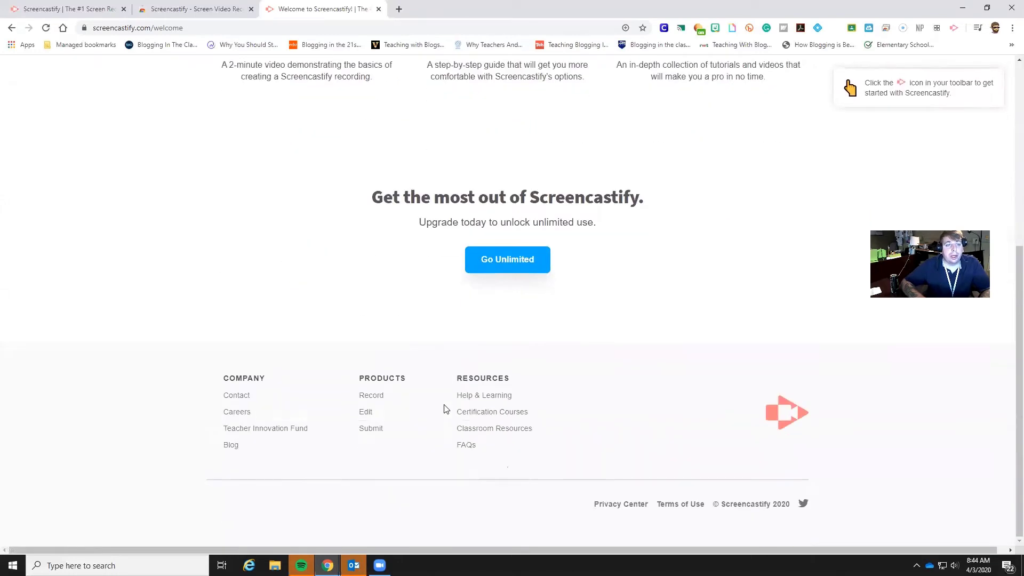
{"action": "scroll", "coordinate": [444, 407], "scroll_direction": "up", "scroll_amount": 6}
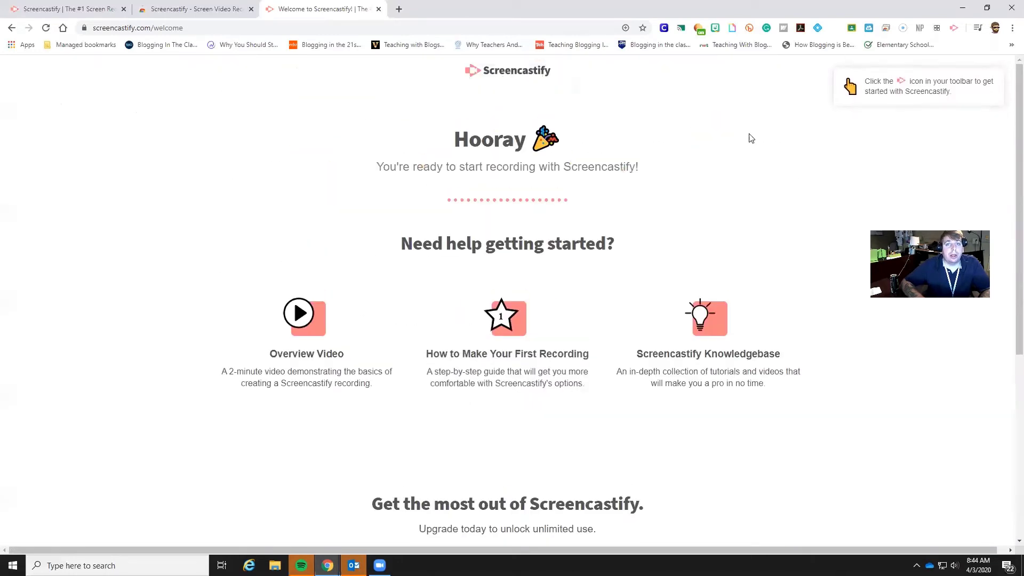
{"action": "left_click", "coordinate": [955, 28]}
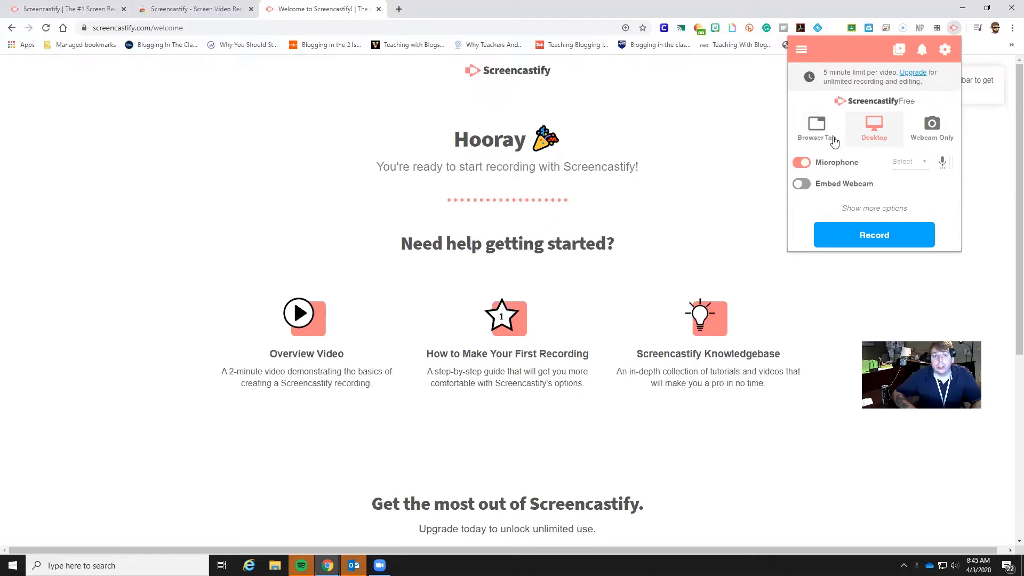
Step: Choose Desktop recording mode with Microphone (USB Audio Device)
{"action": "left_click", "coordinate": [804, 135]}
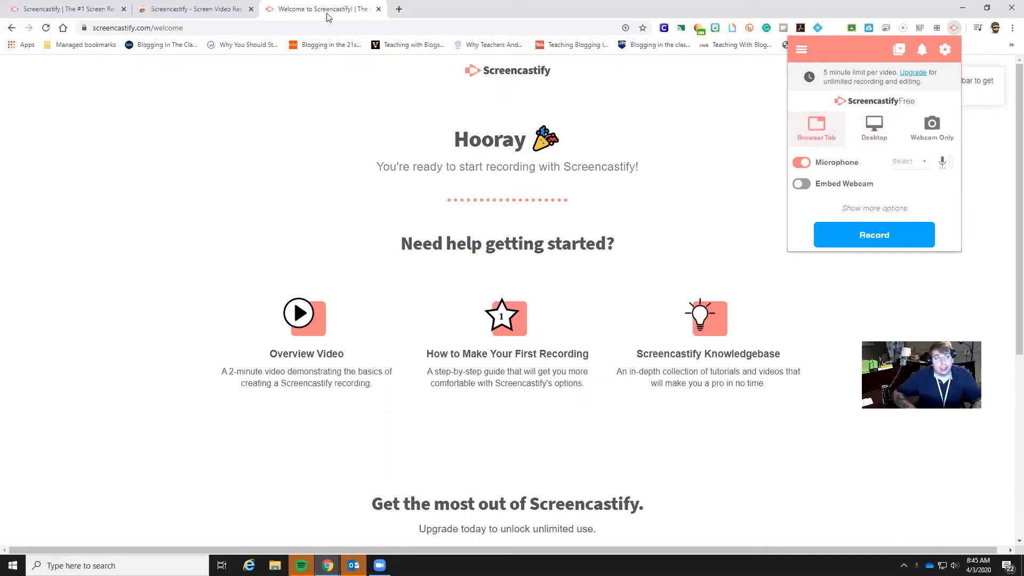
{"action": "left_click", "coordinate": [878, 126]}
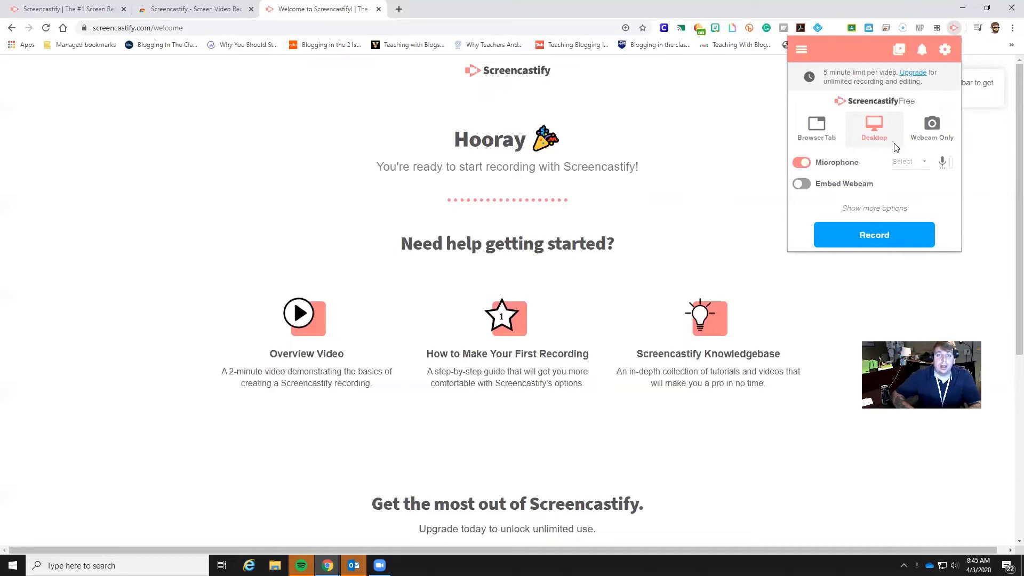
{"action": "left_click", "coordinate": [933, 138]}
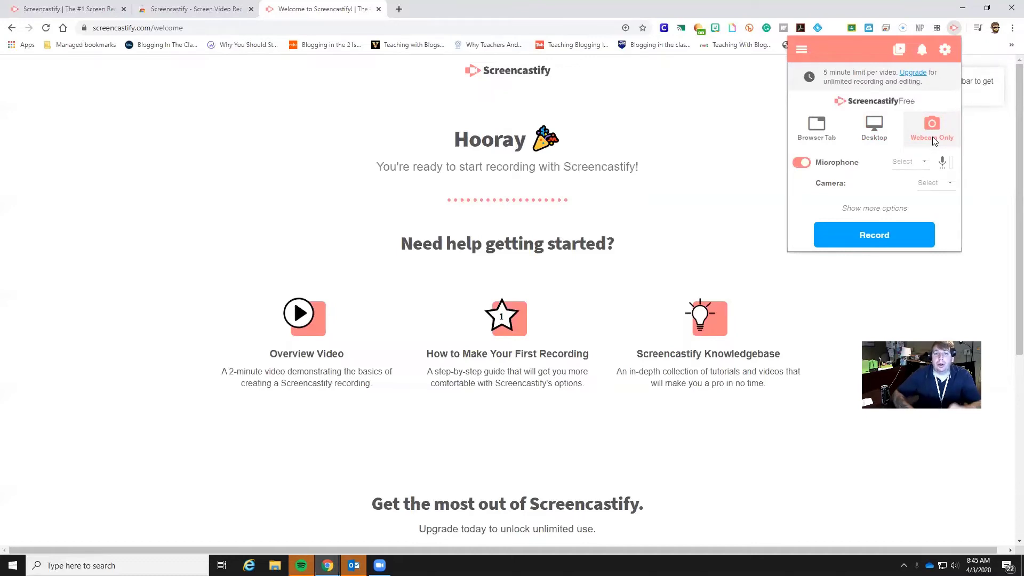
{"action": "left_click", "coordinate": [865, 148]}
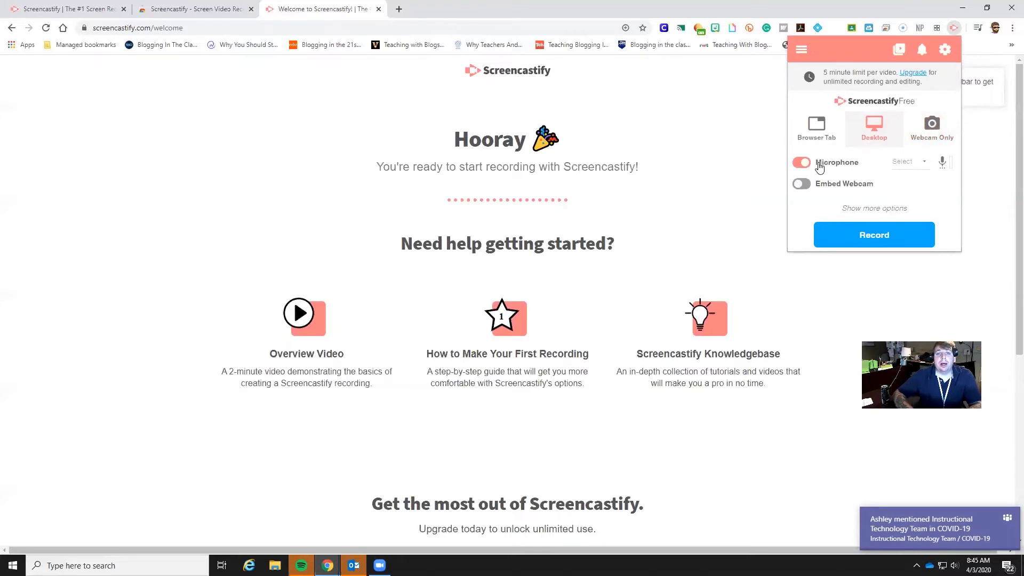
{"action": "left_click", "coordinate": [903, 167]}
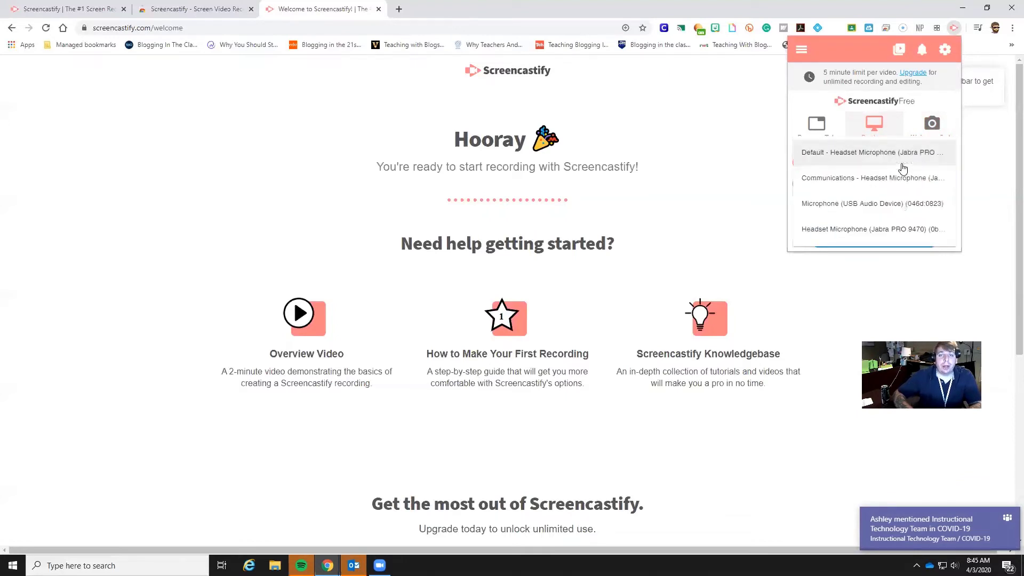
{"action": "left_click", "coordinate": [869, 205]}
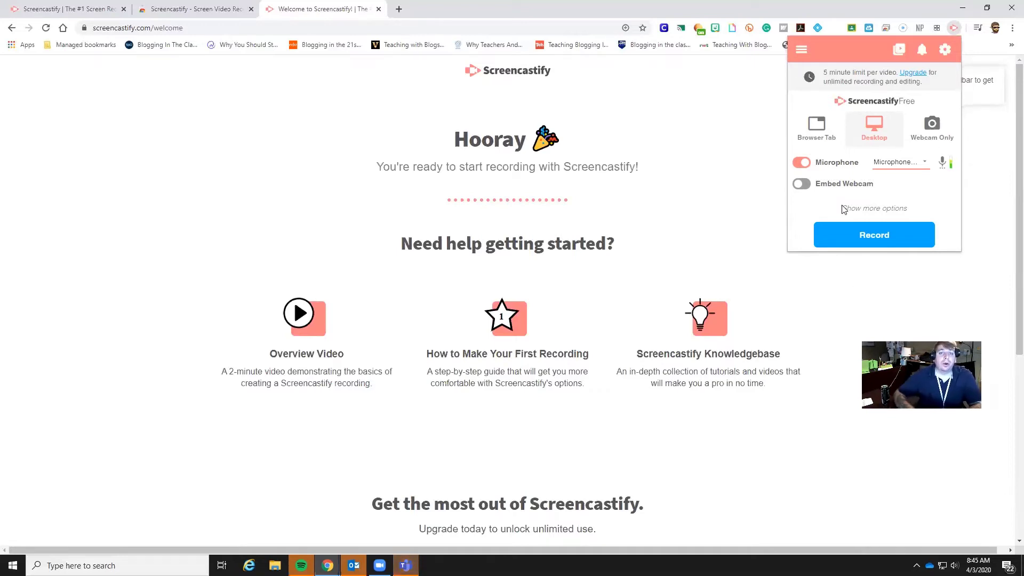
Step: Embed the USB Video Device webcam and start recording
{"action": "left_click", "coordinate": [821, 190]}
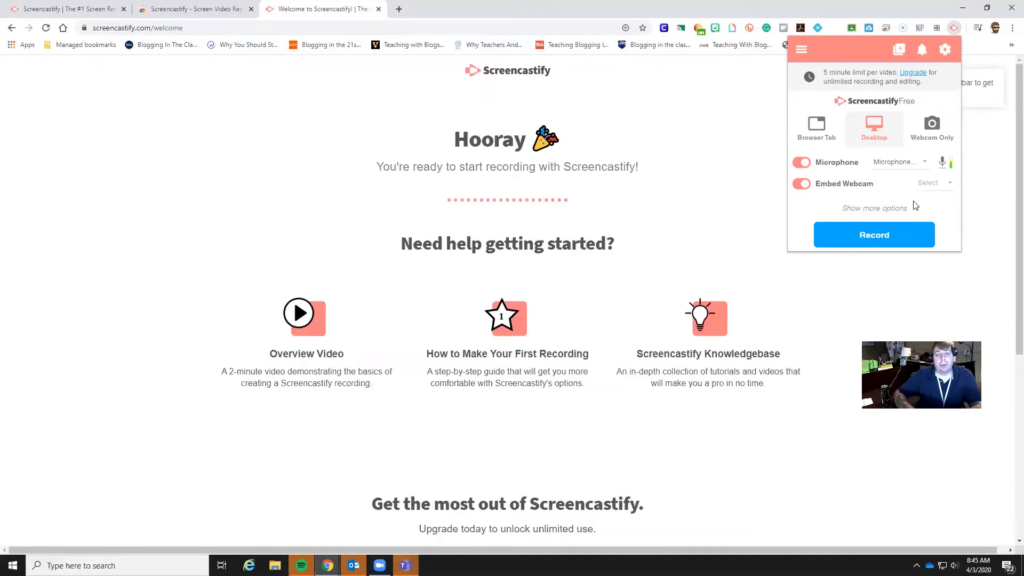
{"action": "left_click", "coordinate": [933, 183]}
{"action": "left_click", "coordinate": [896, 185]}
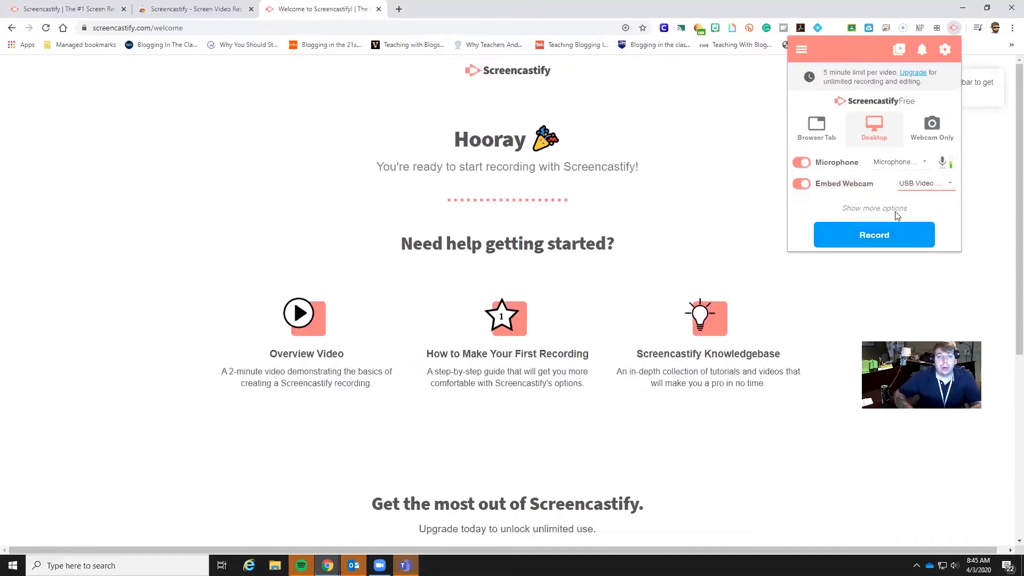
{"action": "left_click", "coordinate": [882, 242]}
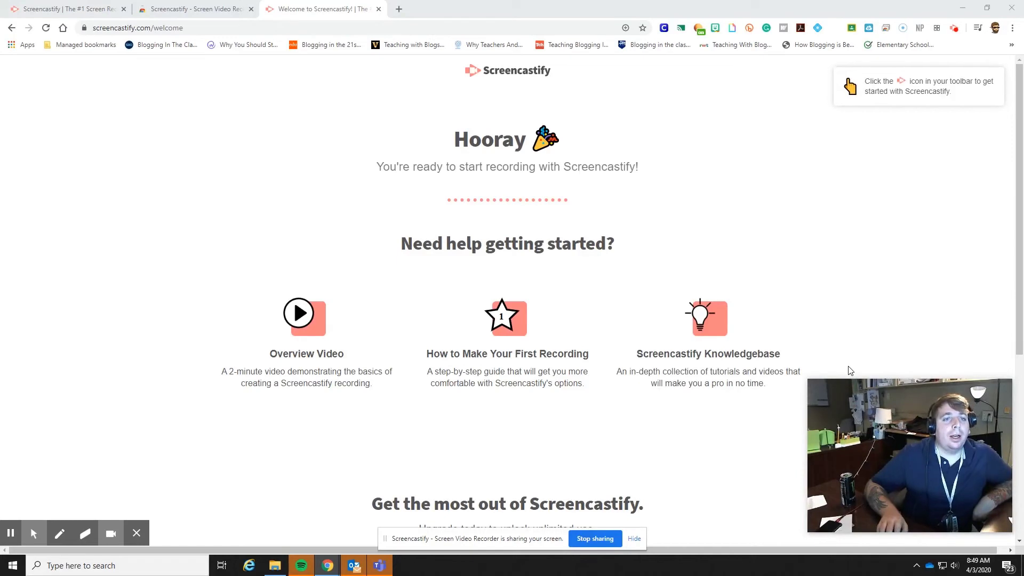
{"action": "mouse_move", "coordinate": [860, 398]}
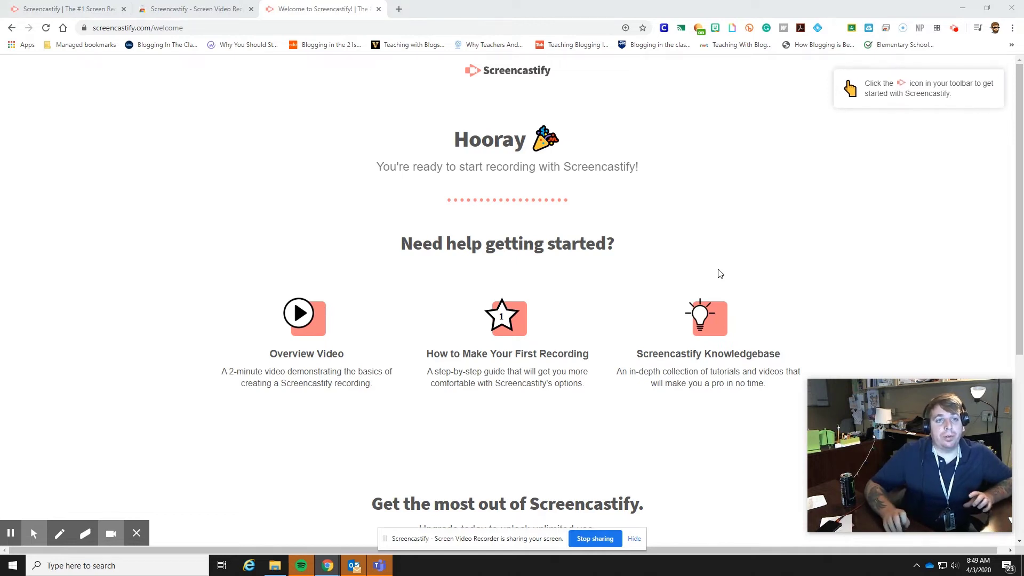
{"action": "mouse_move", "coordinate": [879, 481]}
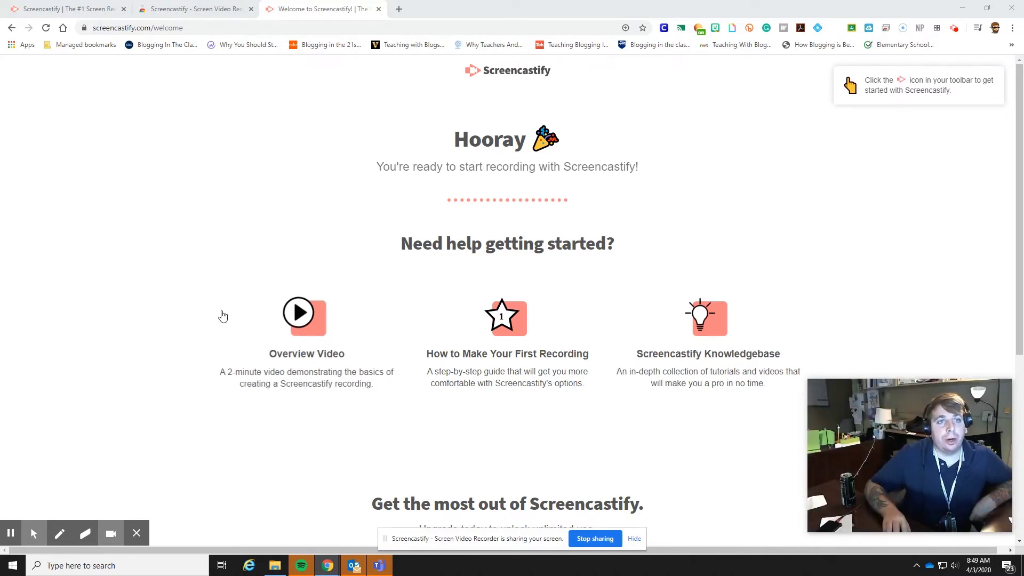
Step: Drag the webcam overlay to the lower right and resize it to a small box beside the Knowledgebase column
{"action": "mouse_move", "coordinate": [900, 450]}
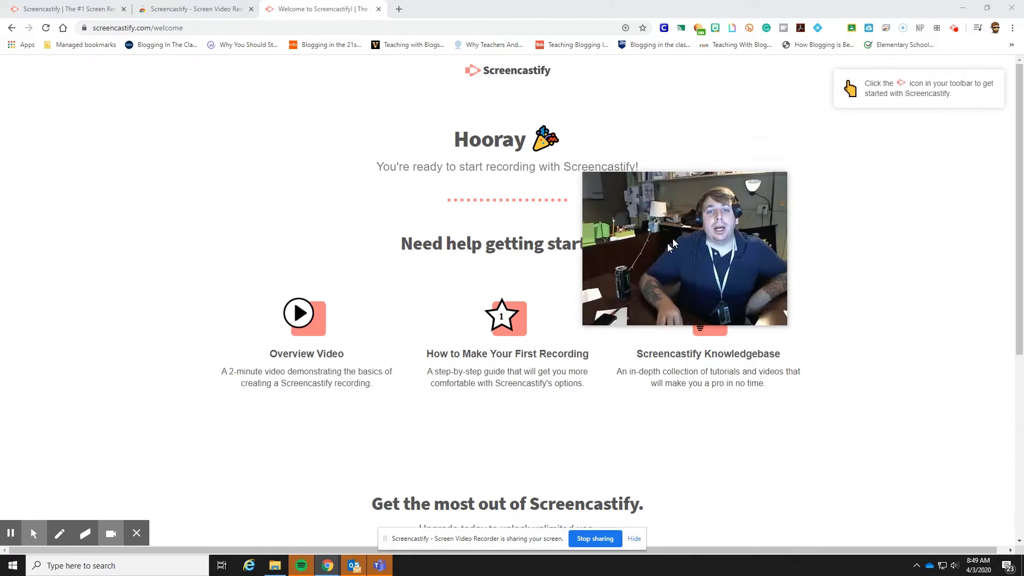
{"action": "left_click_drag", "start_coordinate": [647, 274], "coordinate": [858, 416]}
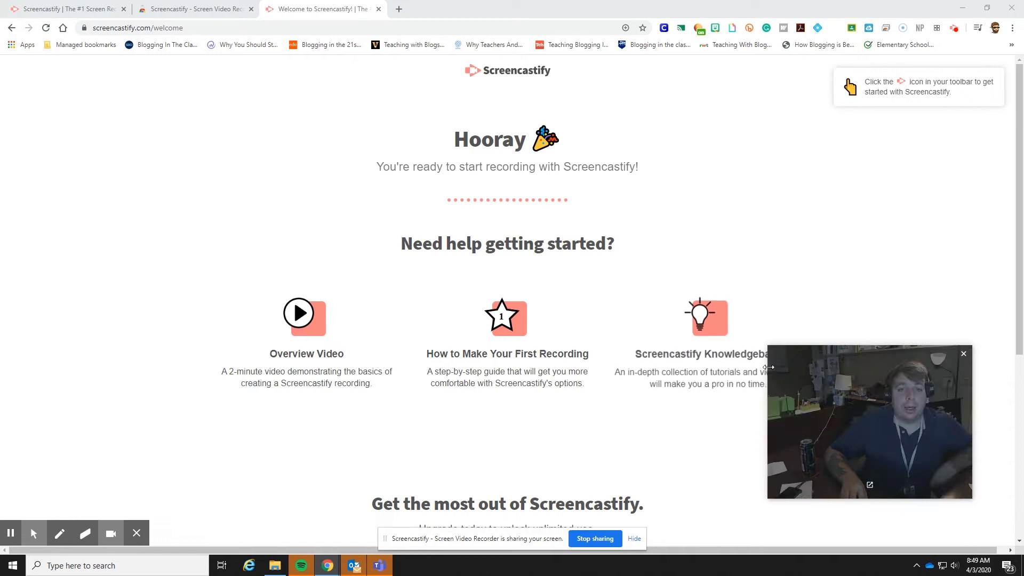
{"action": "left_click_drag", "start_coordinate": [769, 380], "coordinate": [837, 384]}
{"action": "left_click_drag", "start_coordinate": [918, 412], "coordinate": [858, 457]}
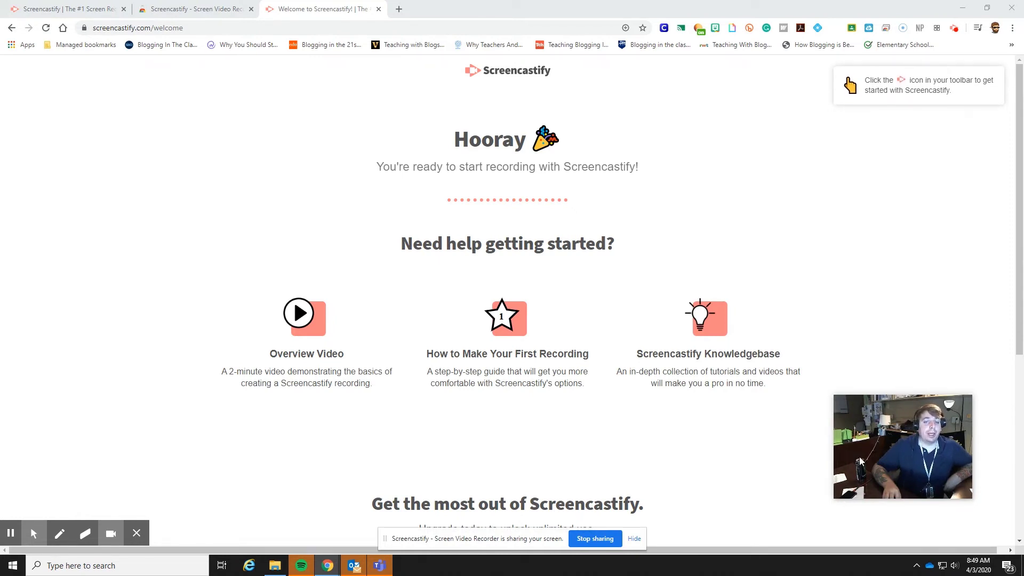
{"action": "mouse_move", "coordinate": [860, 461]}
{"action": "left_click_drag", "start_coordinate": [836, 448], "coordinate": [604, 427]}
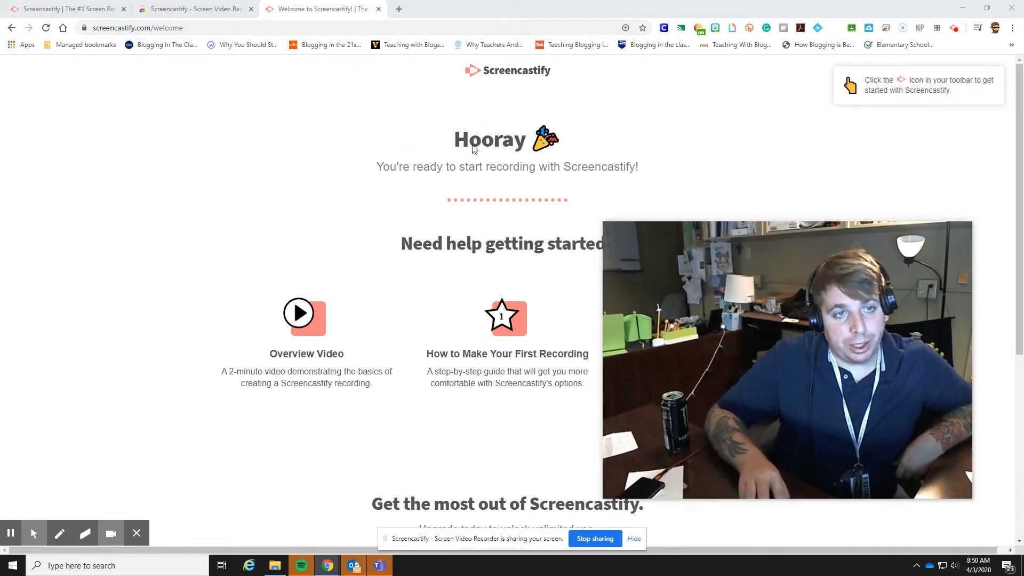
{"action": "mouse_move", "coordinate": [816, 315]}
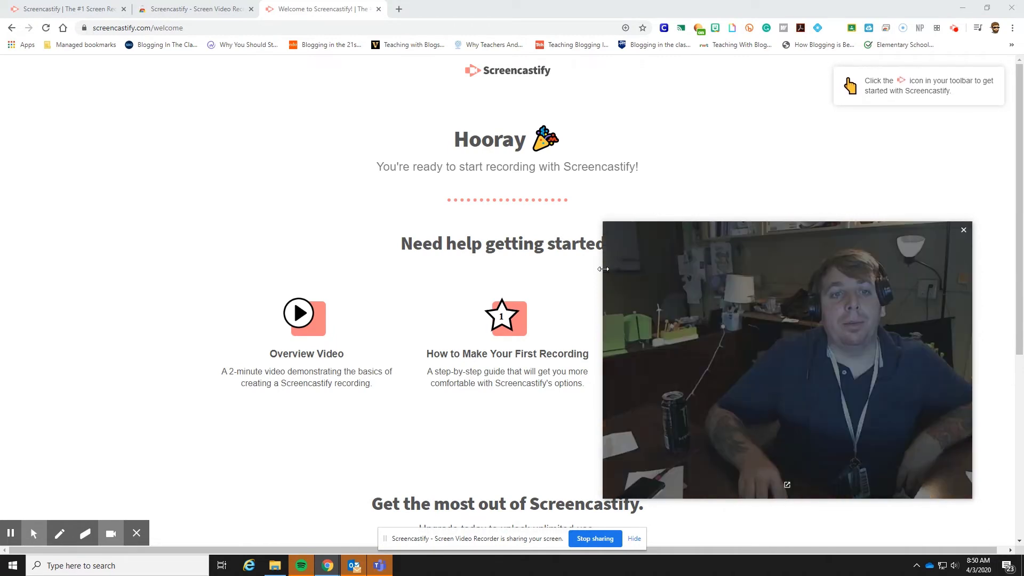
{"action": "left_click_drag", "start_coordinate": [602, 267], "coordinate": [828, 389]}
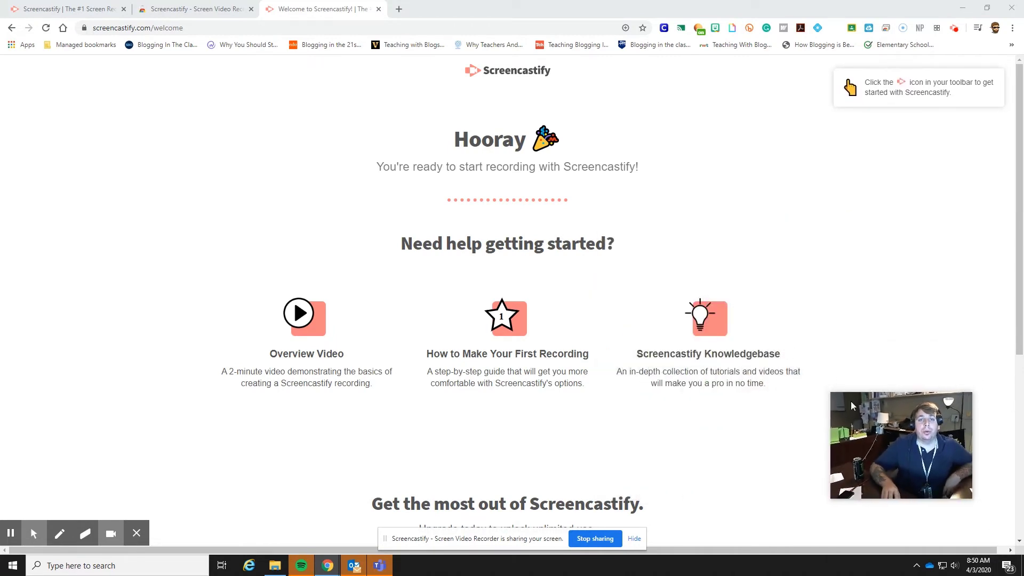
{"action": "left_click_drag", "start_coordinate": [874, 433], "coordinate": [866, 424]}
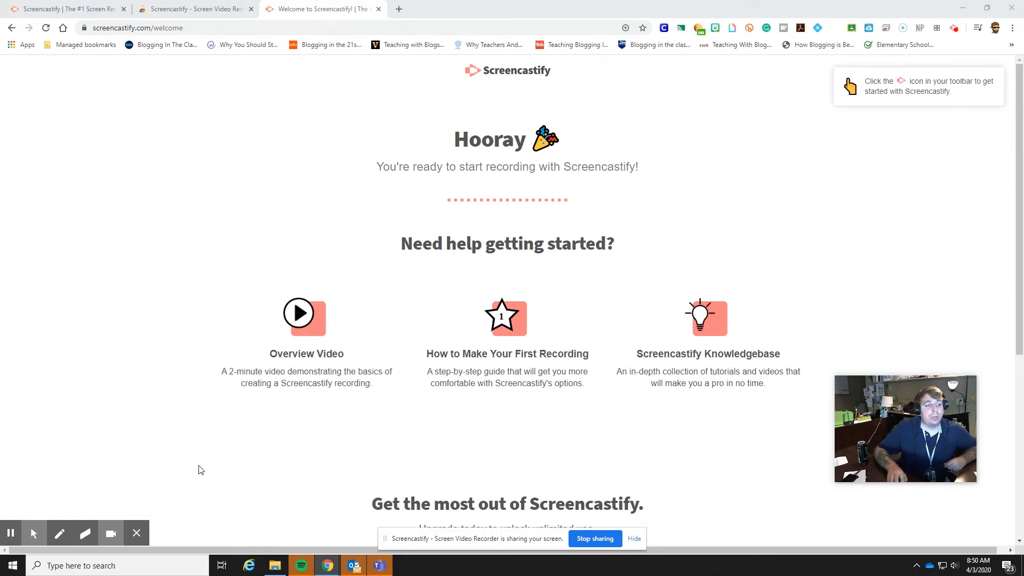
{"action": "mouse_move", "coordinate": [32, 533]}
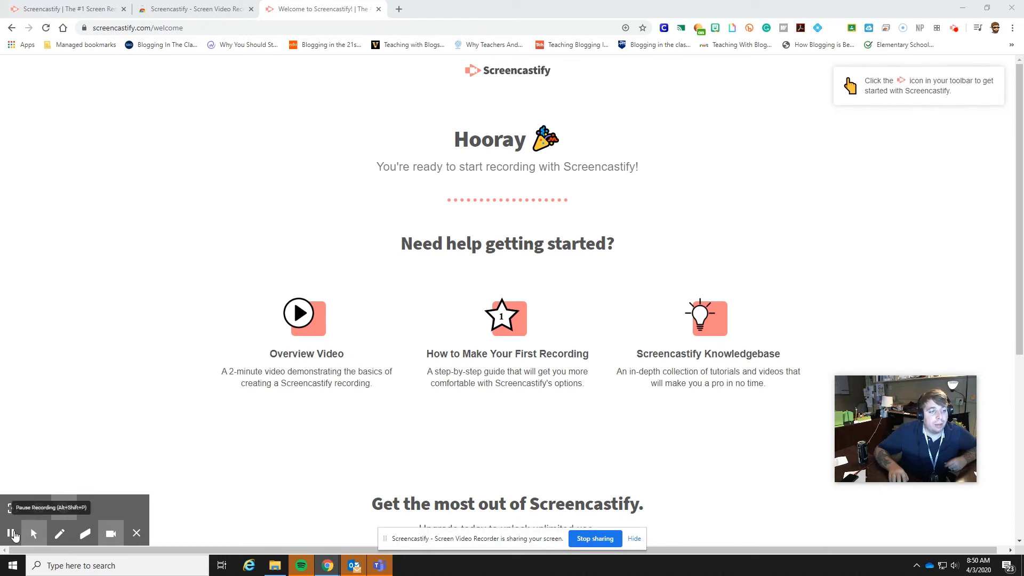
Step: Draw a red freehand stroke with the Pen, then remove it with the Eraser
{"action": "left_click", "coordinate": [62, 535]}
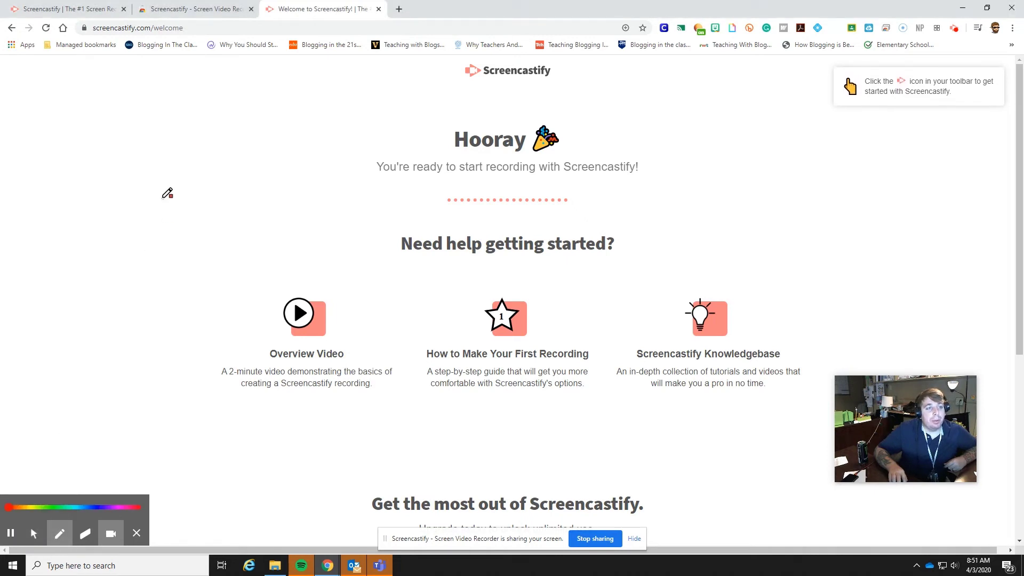
{"action": "mouse_move", "coordinate": [162, 199]}
{"action": "left_mouse_down"}
{"action": "mouse_move", "coordinate": [193, 281]}
{"action": "mouse_move", "coordinate": [276, 166]}
{"action": "mouse_move", "coordinate": [332, 231]}
{"action": "mouse_move", "coordinate": [288, 305]}
{"action": "mouse_move", "coordinate": [398, 249]}
{"action": "mouse_move", "coordinate": [424, 213]}
{"action": "mouse_move", "coordinate": [313, 301]}
{"action": "mouse_move", "coordinate": [314, 235]}
{"action": "mouse_move", "coordinate": [245, 265]}
{"action": "mouse_move", "coordinate": [215, 220]}
{"action": "mouse_move", "coordinate": [207, 223]}
{"action": "mouse_move", "coordinate": [309, 311]}
{"action": "mouse_move", "coordinate": [392, 168]}
{"action": "mouse_move", "coordinate": [166, 237]}
{"action": "mouse_move", "coordinate": [185, 168]}
{"action": "mouse_move", "coordinate": [124, 184]}
{"action": "mouse_move", "coordinate": [265, 196]}
{"action": "mouse_move", "coordinate": [304, 213]}
{"action": "mouse_move", "coordinate": [141, 190]}
{"action": "mouse_move", "coordinate": [240, 231]}
{"action": "mouse_move", "coordinate": [192, 204]}
{"action": "mouse_move", "coordinate": [166, 203]}
{"action": "mouse_move", "coordinate": [224, 287]}
{"action": "mouse_move", "coordinate": [173, 275]}
{"action": "mouse_move", "coordinate": [201, 270]}
{"action": "mouse_move", "coordinate": [196, 295]}
{"action": "mouse_move", "coordinate": [222, 271]}
{"action": "mouse_move", "coordinate": [184, 281]}
{"action": "mouse_move", "coordinate": [227, 291]}
{"action": "mouse_move", "coordinate": [201, 278]}
{"action": "mouse_move", "coordinate": [267, 231]}
{"action": "mouse_move", "coordinate": [257, 226]}
{"action": "mouse_move", "coordinate": [223, 246]}
{"action": "mouse_move", "coordinate": [407, 226]}
{"action": "mouse_move", "coordinate": [434, 220]}
{"action": "mouse_move", "coordinate": [431, 206]}
{"action": "mouse_move", "coordinate": [410, 216]}
{"action": "mouse_move", "coordinate": [425, 241]}
{"action": "mouse_move", "coordinate": [411, 254]}
{"action": "mouse_move", "coordinate": [375, 236]}
{"action": "mouse_move", "coordinate": [396, 272]}
{"action": "mouse_move", "coordinate": [429, 276]}
{"action": "mouse_move", "coordinate": [390, 243]}
{"action": "mouse_move", "coordinate": [391, 261]}
{"action": "mouse_move", "coordinate": [348, 252]}
{"action": "mouse_move", "coordinate": [384, 315]}
{"action": "mouse_move", "coordinate": [289, 304]}
{"action": "mouse_move", "coordinate": [344, 278]}
{"action": "mouse_move", "coordinate": [301, 280]}
{"action": "mouse_move", "coordinate": [316, 278]}
{"action": "mouse_move", "coordinate": [310, 269]}
{"action": "mouse_move", "coordinate": [337, 247]}
{"action": "mouse_move", "coordinate": [300, 265]}
{"action": "mouse_move", "coordinate": [324, 243]}
{"action": "mouse_move", "coordinate": [319, 264]}
{"action": "mouse_move", "coordinate": [247, 298]}
{"action": "left_mouse_up"}
{"action": "left_click", "coordinate": [85, 533]}
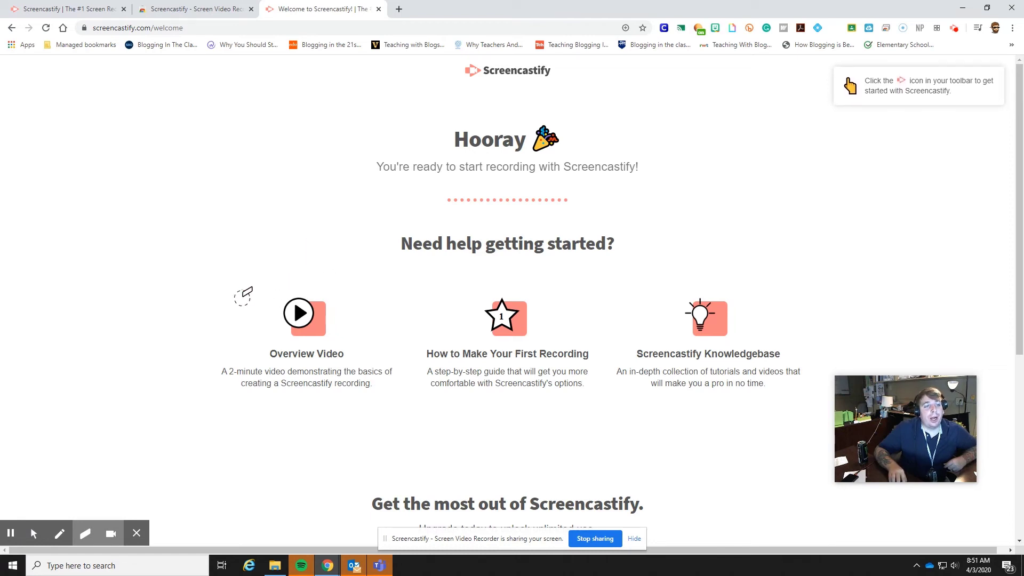
{"action": "mouse_move", "coordinate": [86, 533]}
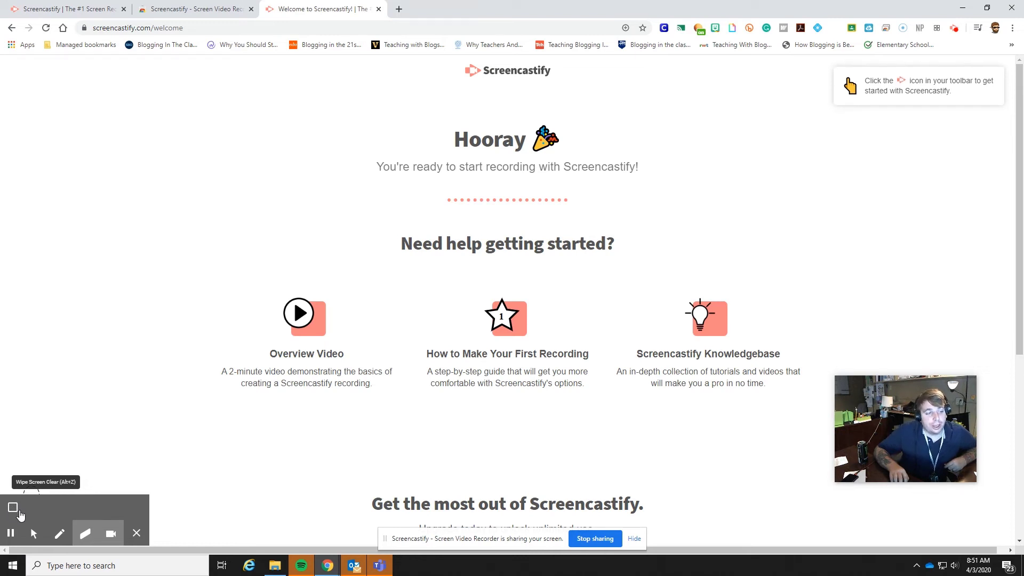
Step: Switch to the Mouse Pointer tool and click and drag on the page text to show red click highlights
{"action": "left_click", "coordinate": [65, 538]}
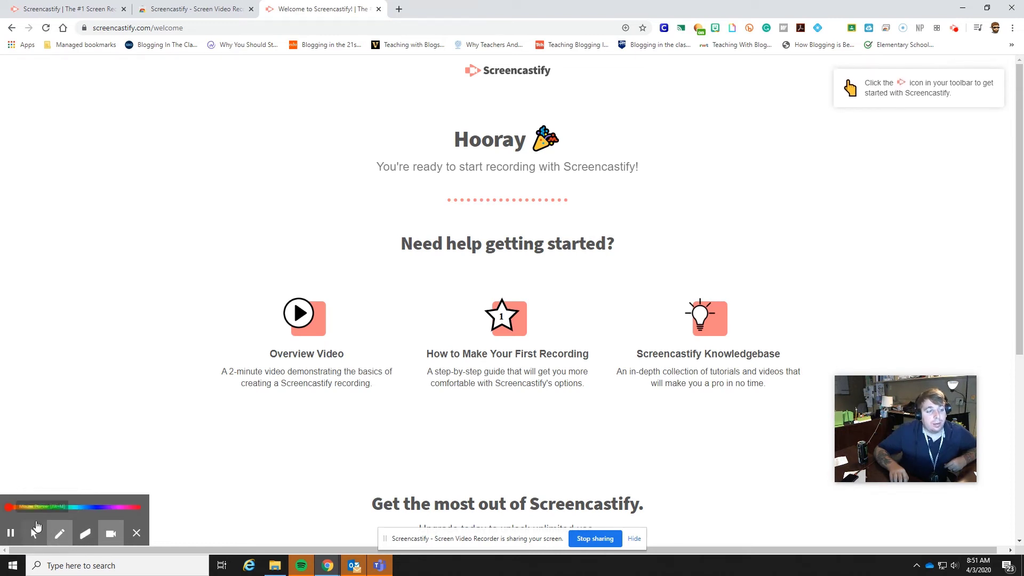
{"action": "left_click", "coordinate": [34, 534]}
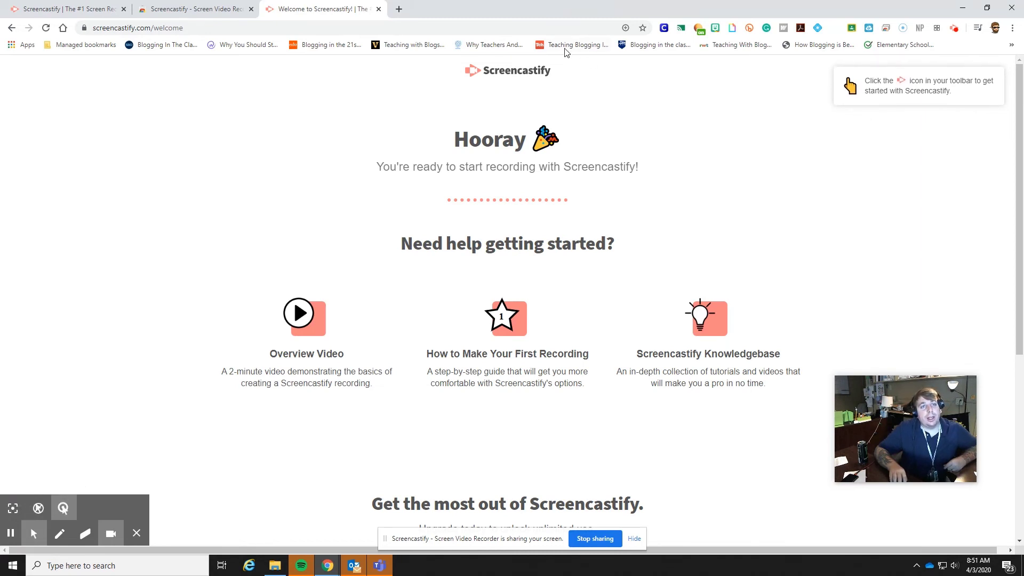
{"action": "mouse_move", "coordinate": [565, 45]}
{"action": "left_mouse_down"}
{"action": "mouse_move", "coordinate": [514, 131]}
{"action": "mouse_move", "coordinate": [567, 46]}
{"action": "left_mouse_up"}
{"action": "left_click_drag", "start_coordinate": [595, 165], "coordinate": [703, 215]}
{"action": "left_click", "coordinate": [628, 197]}
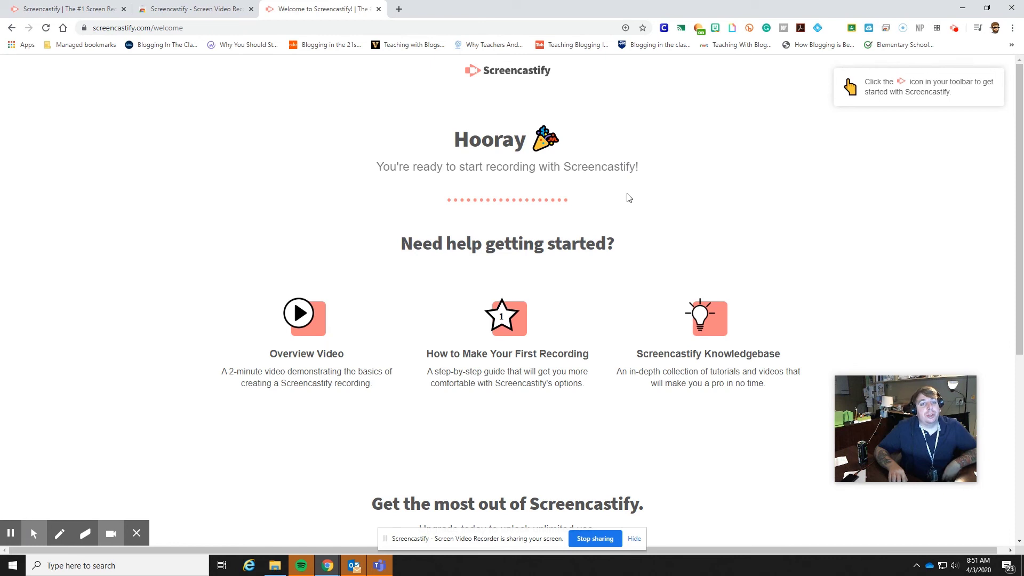
{"action": "left_click", "coordinate": [494, 234]}
{"action": "left_click_drag", "start_coordinate": [494, 233], "coordinate": [521, 258]}
Step: Clear the heading selection as the recording ends and the Video Page opens
{"action": "left_click", "coordinate": [701, 252]}
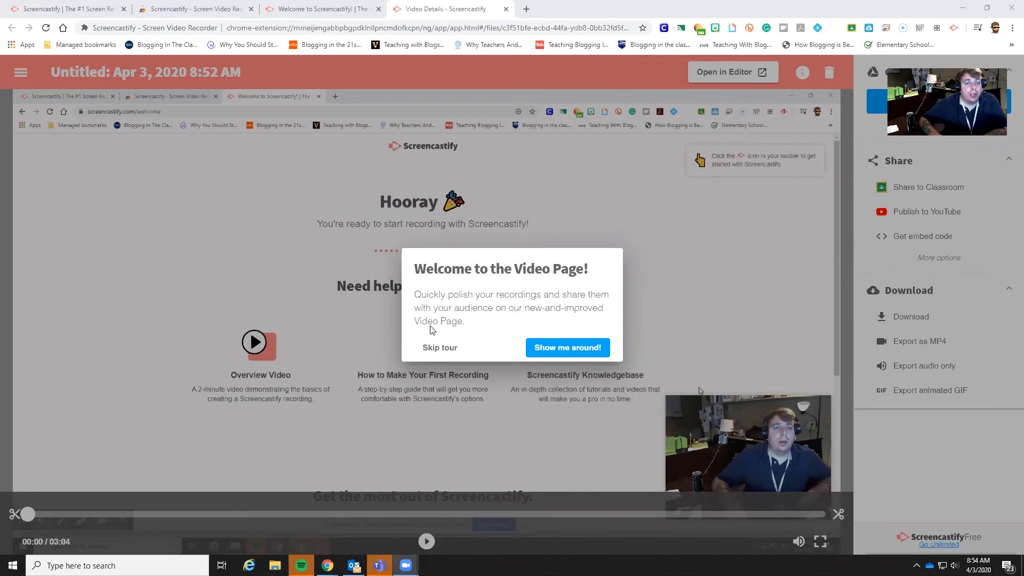
Step: Begin the Video Page tour with Show me around! and advance past the title step
{"action": "left_click", "coordinate": [547, 353]}
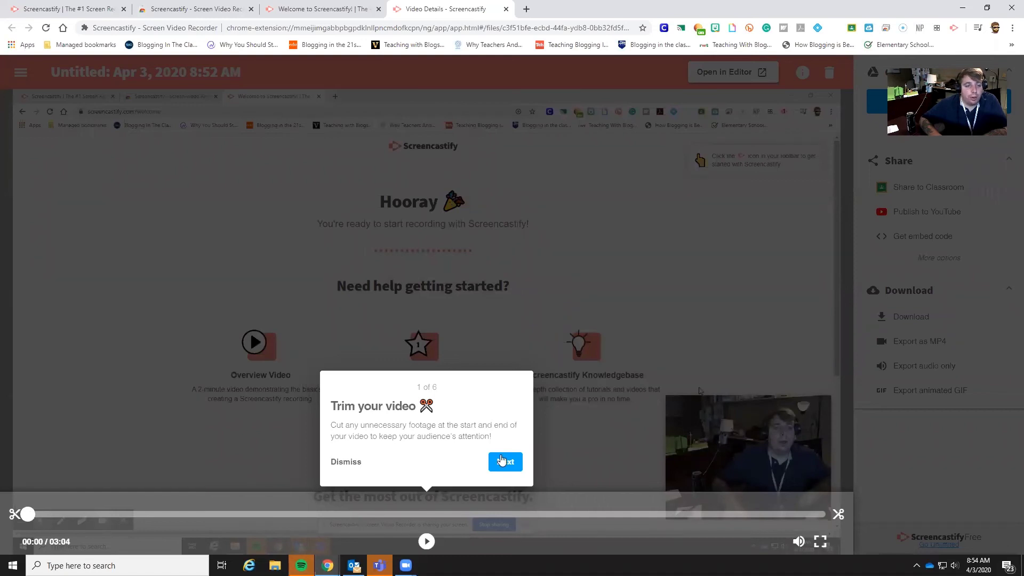
{"action": "left_click", "coordinate": [501, 461]}
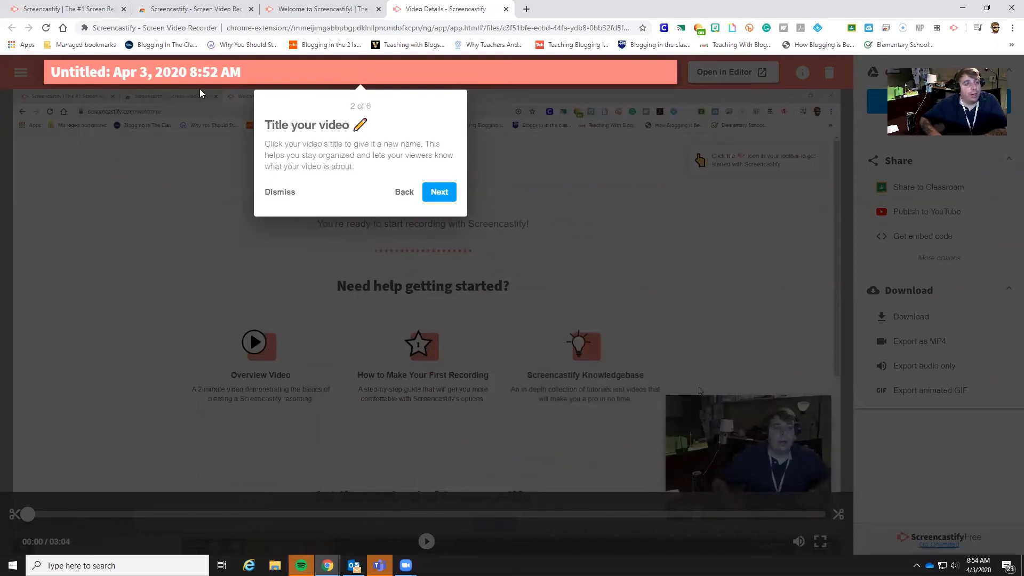
{"action": "left_click", "coordinate": [435, 194]}
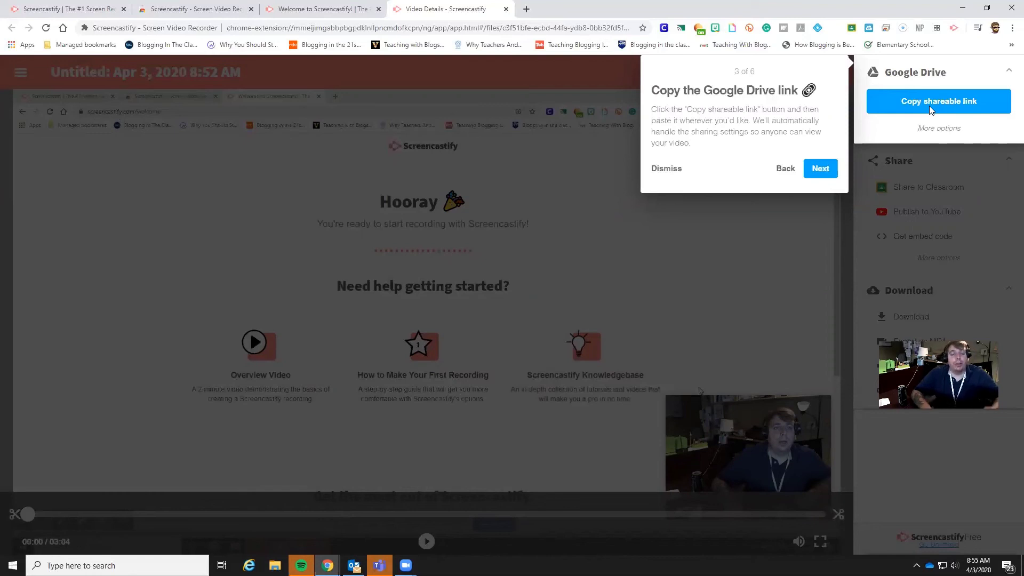
Step: Step through the sharing, download and export, and editor tour steps, then finish the tour
{"action": "left_click", "coordinate": [813, 168]}
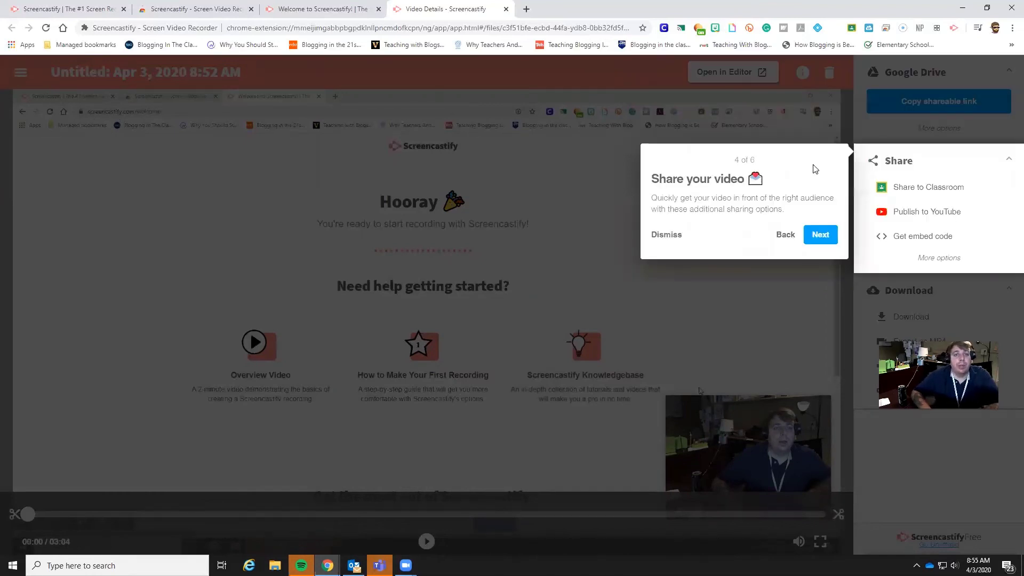
{"action": "left_click", "coordinate": [819, 235]}
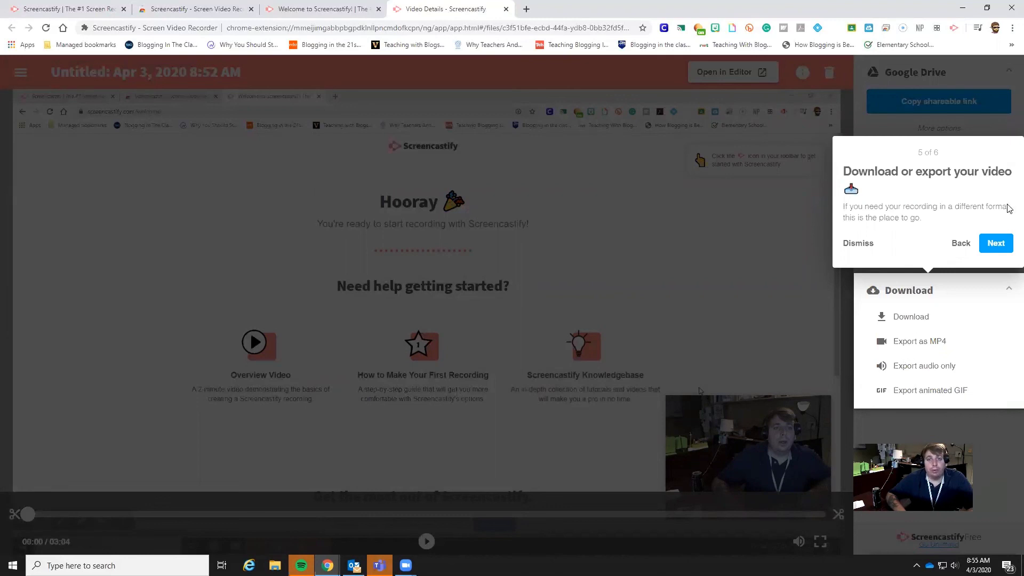
{"action": "left_click", "coordinate": [991, 250]}
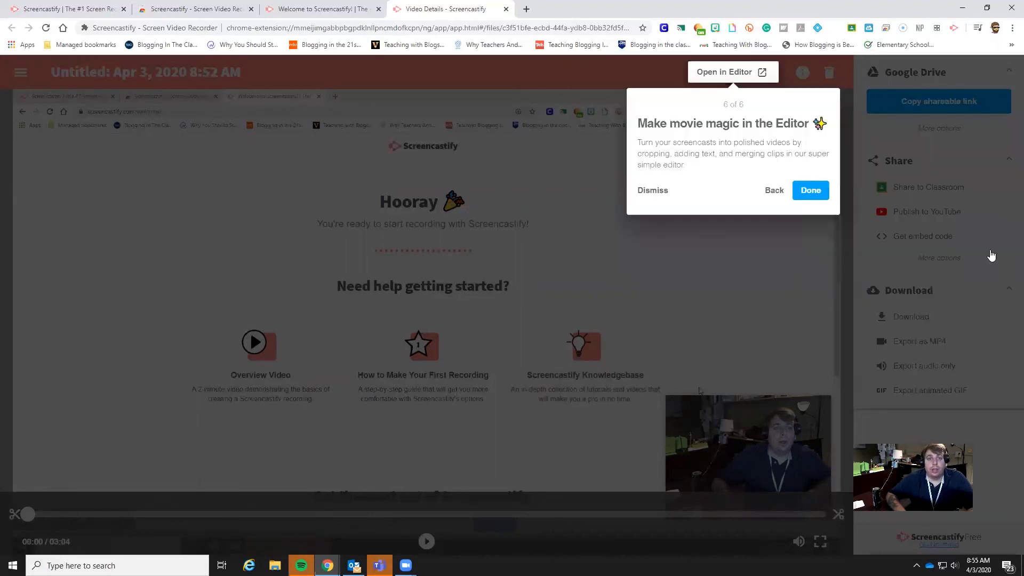
{"action": "left_click", "coordinate": [798, 191]}
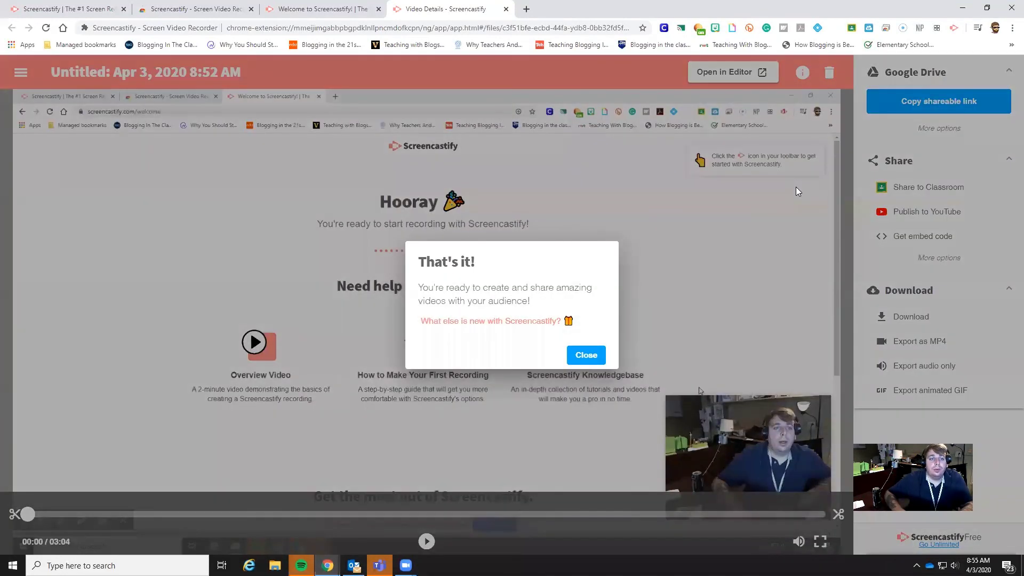
Step: Close the "That's it!" message and rename the video to 'Screencastify How To'
{"action": "left_click", "coordinate": [586, 355]}
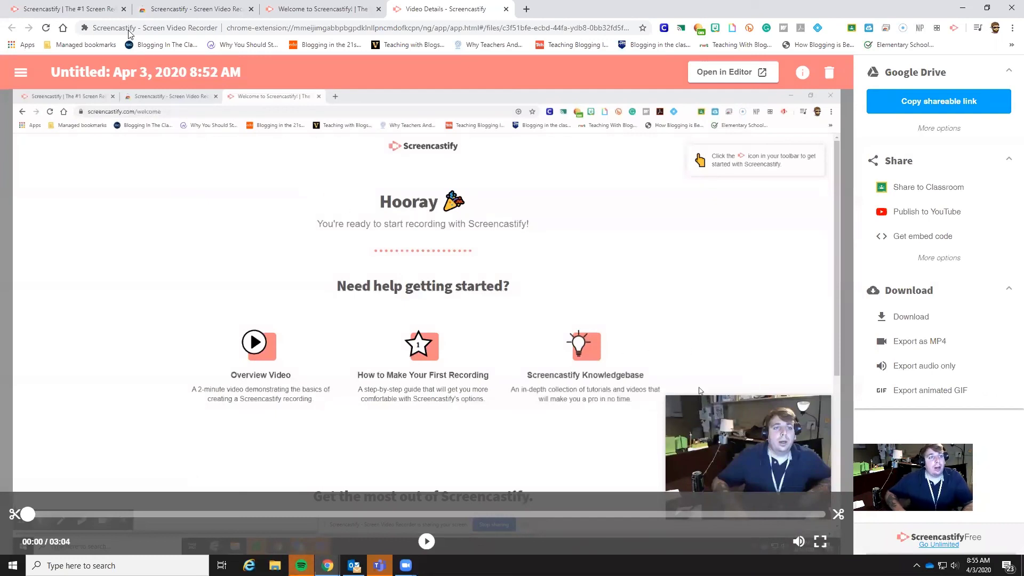
{"action": "left_click", "coordinate": [141, 68]}
{"action": "type", "text": "S"}
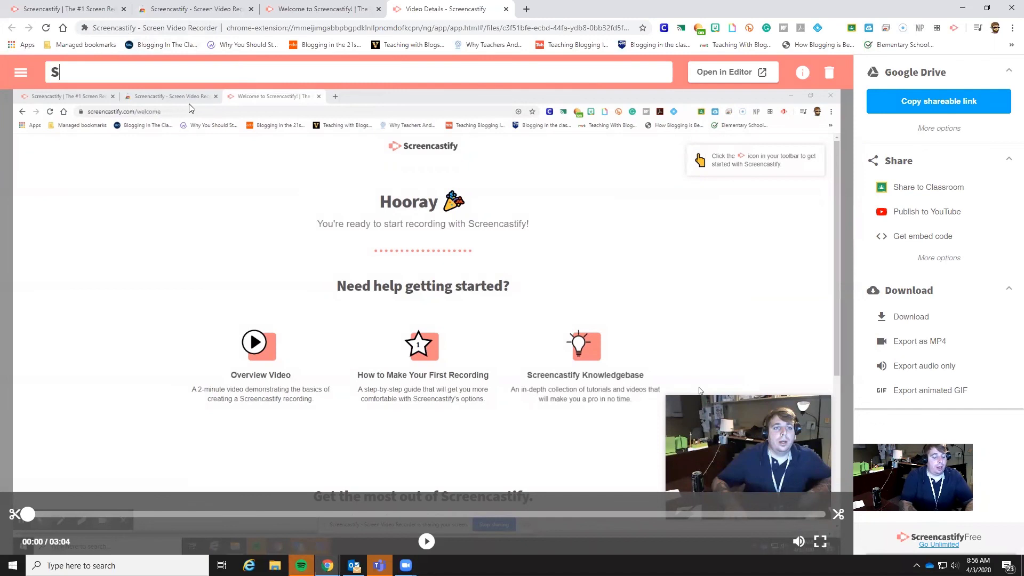
{"action": "type", "text": "creencastify Ho"}
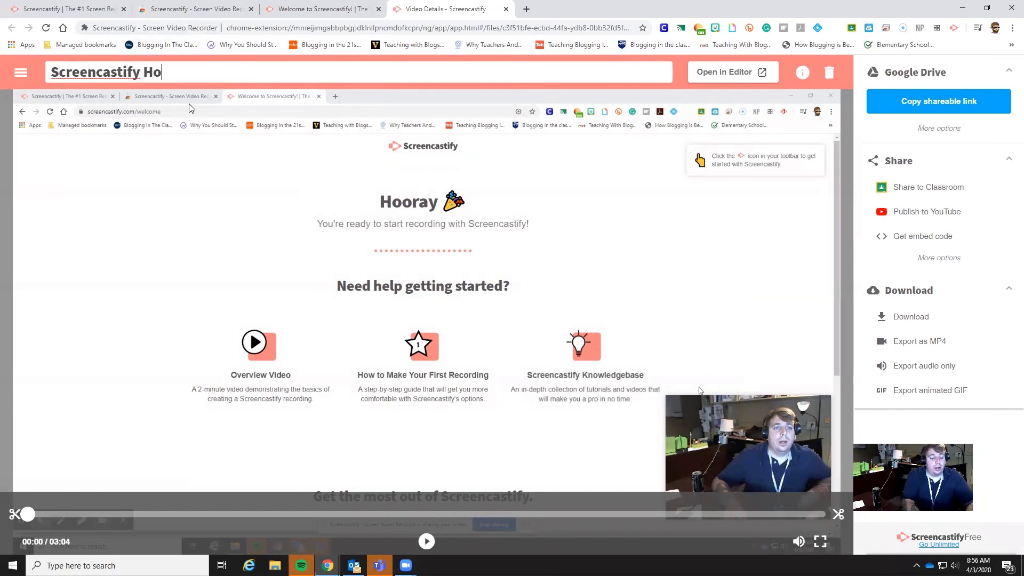
{"action": "type", "text": "w To"}
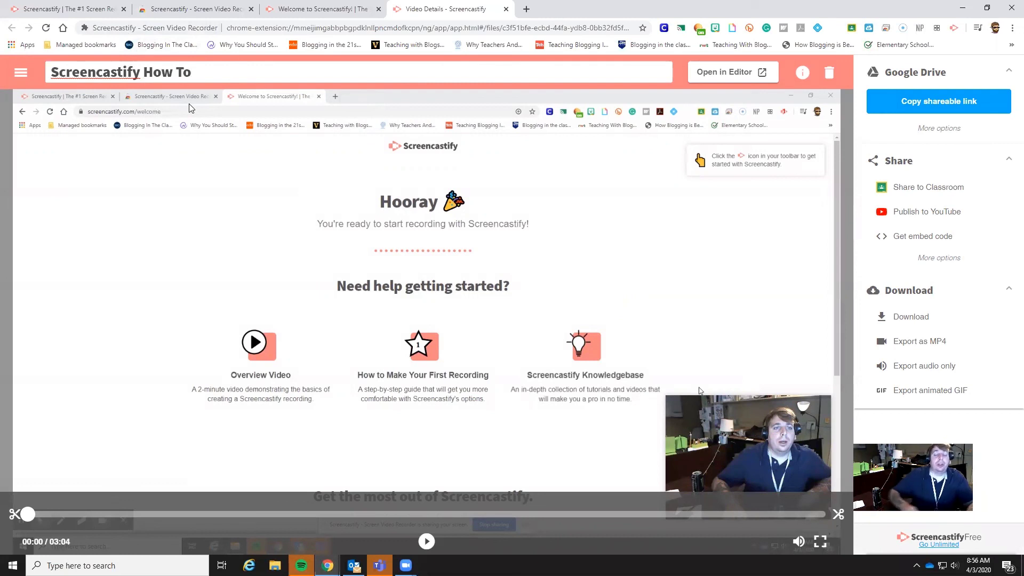